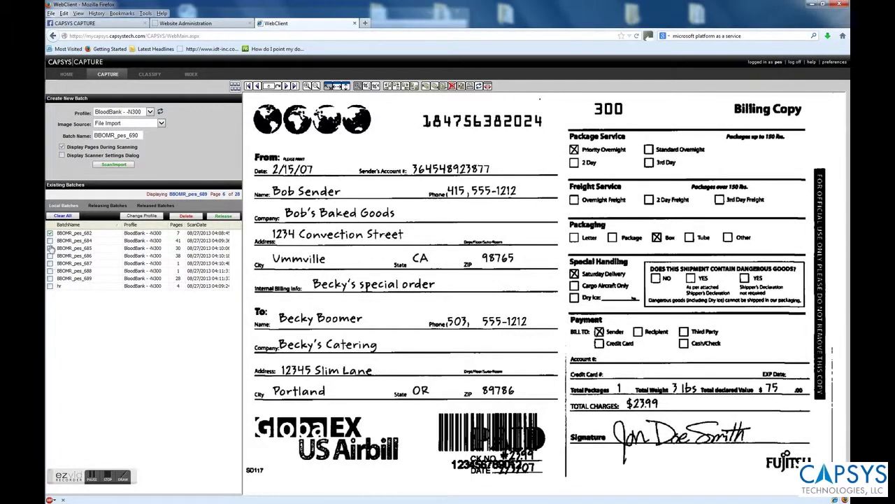
left_click(49, 248)
left_click(50, 240)
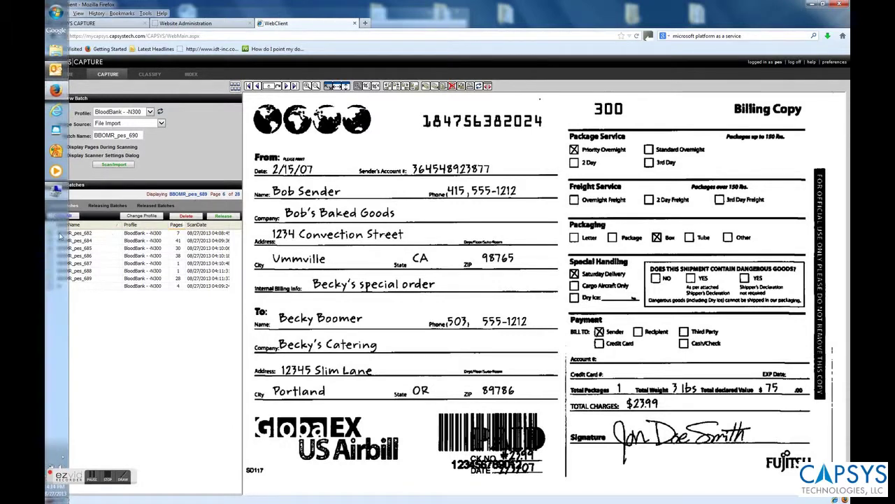
Step: Import the images 1.tif through 18.tif as the new batch BBOMR_pes_690 with the BloodBank - -N300 profile
left_click(115, 167)
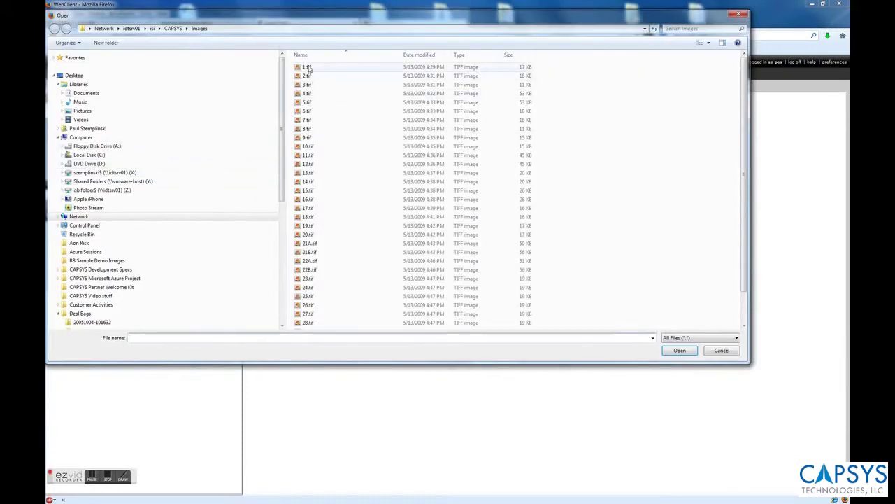
left_click(309, 67)
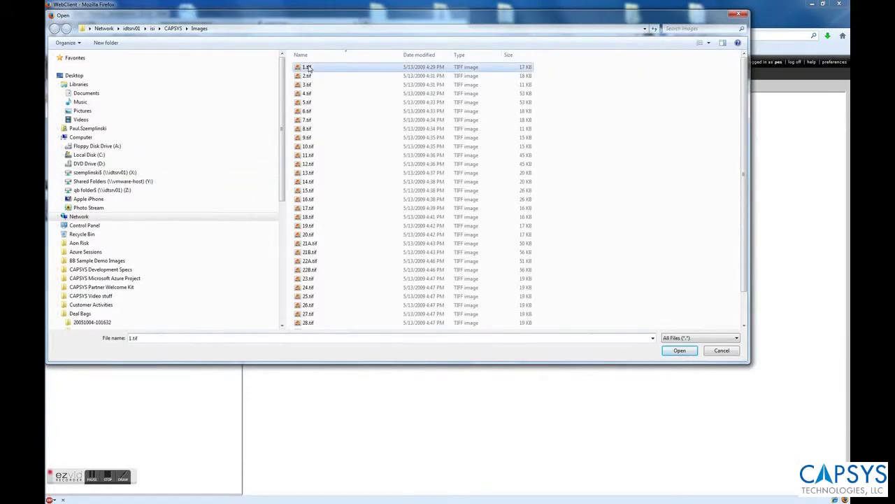
left_click(318, 217, "shift")
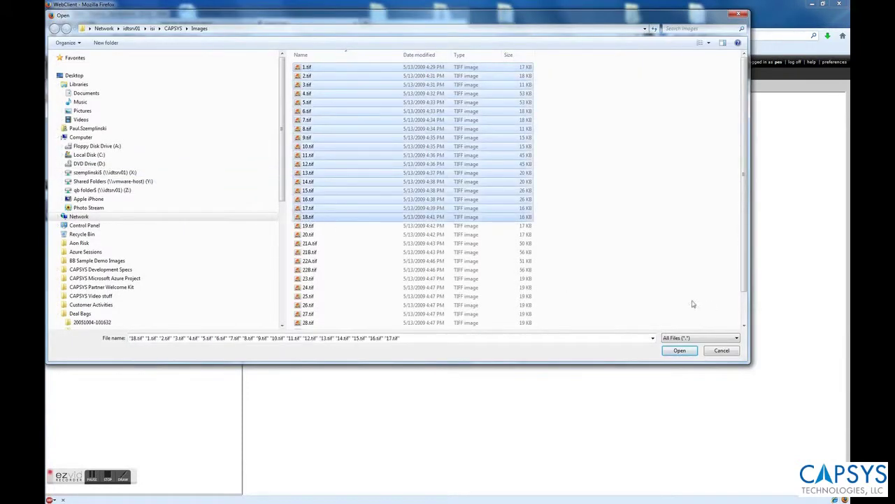
left_click(679, 350)
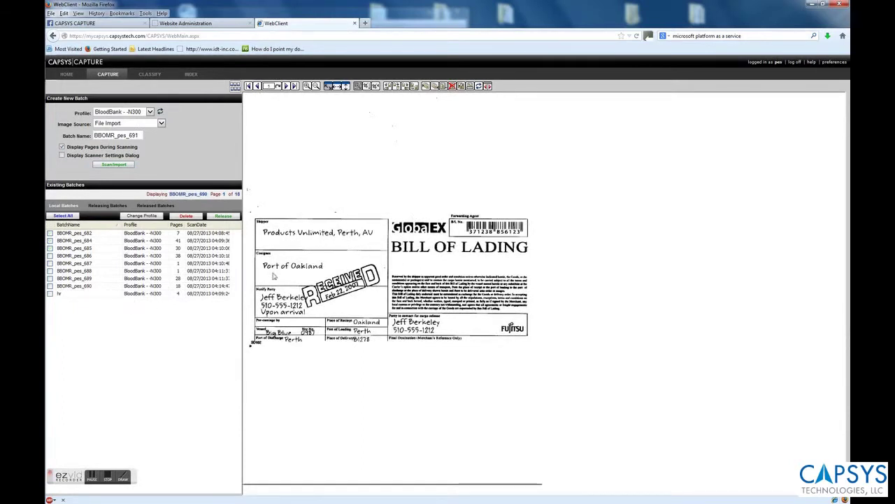
Step: Import the images 1.tif through 26.tif, including 21A, 21B, 22A and 22B, as the new batch BBOMR_pes_691
left_click(123, 166)
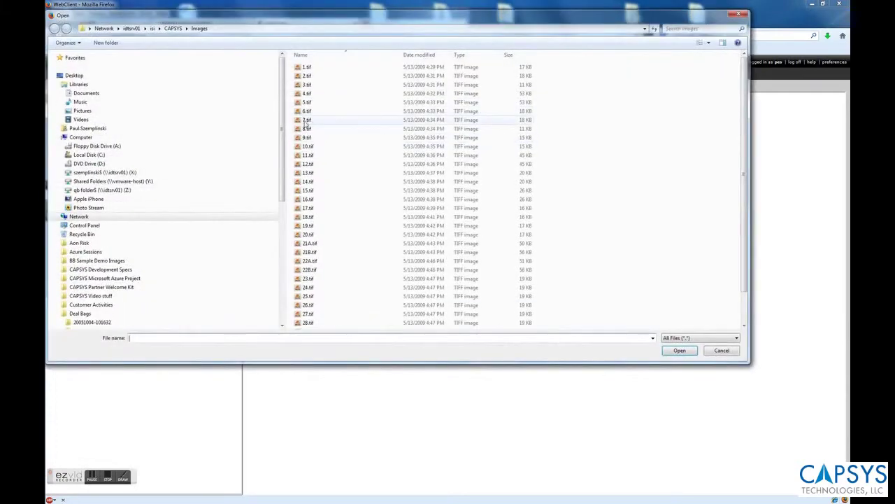
left_click(307, 68)
left_click(307, 306, "shift")
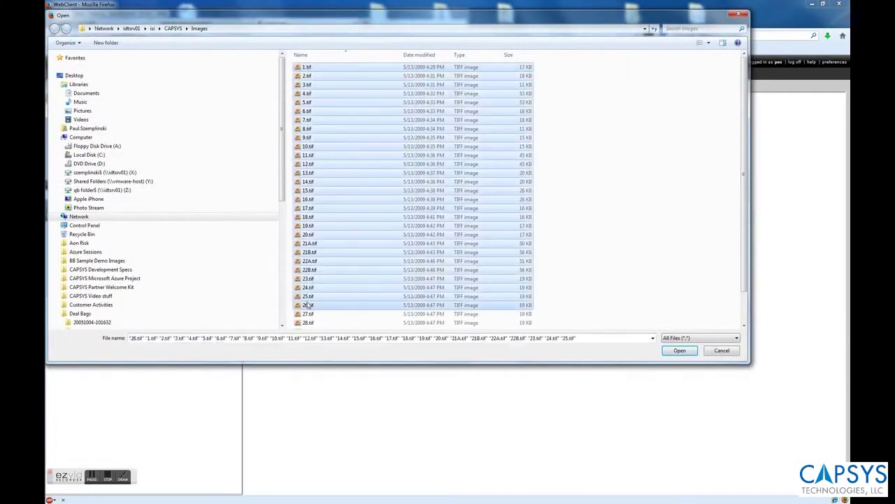
left_click(678, 352)
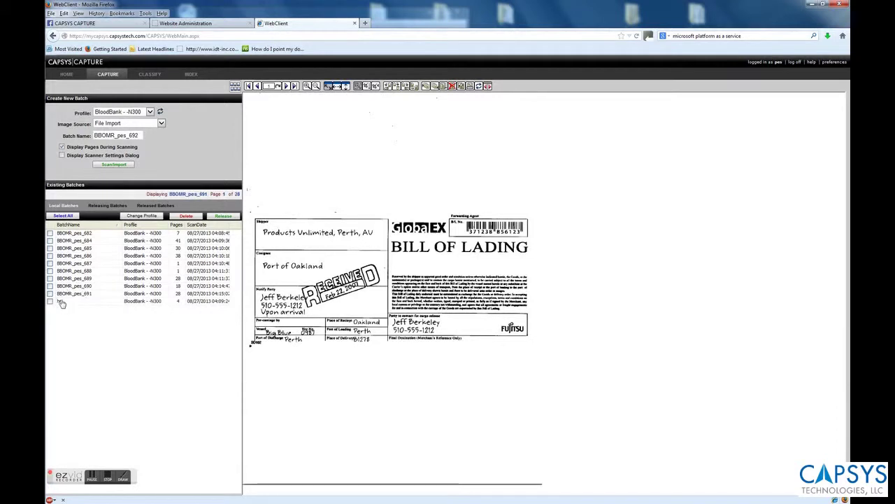
left_click(49, 278)
left_click(49, 286)
left_click(50, 293)
left_click(50, 299)
left_click(63, 216)
left_click(68, 217)
Step: Release only the local batch BBOMR_pes_691 to the web server
left_click(50, 293)
left_click(50, 285)
left_click(50, 286)
left_click(225, 216)
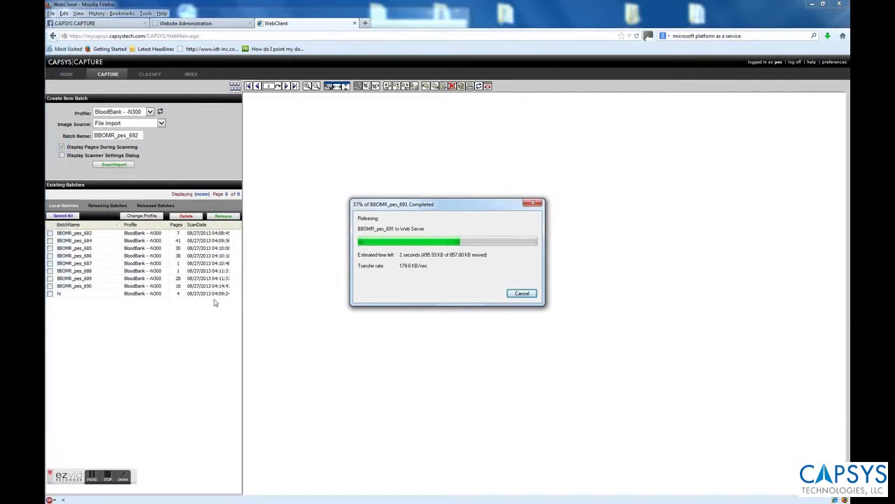
Step: Release the local batches BBOMR_pes_690 and BBOMR_pes_689 to the web server, one at a time
left_click(50, 286)
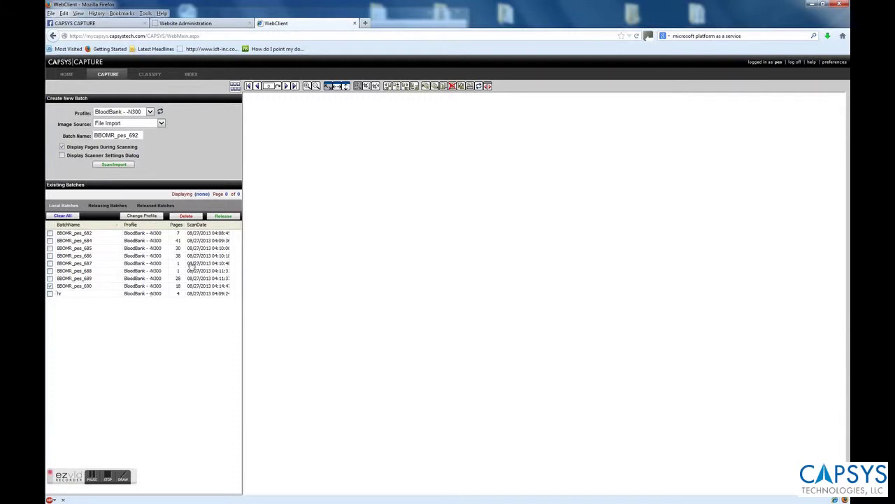
left_click(224, 216)
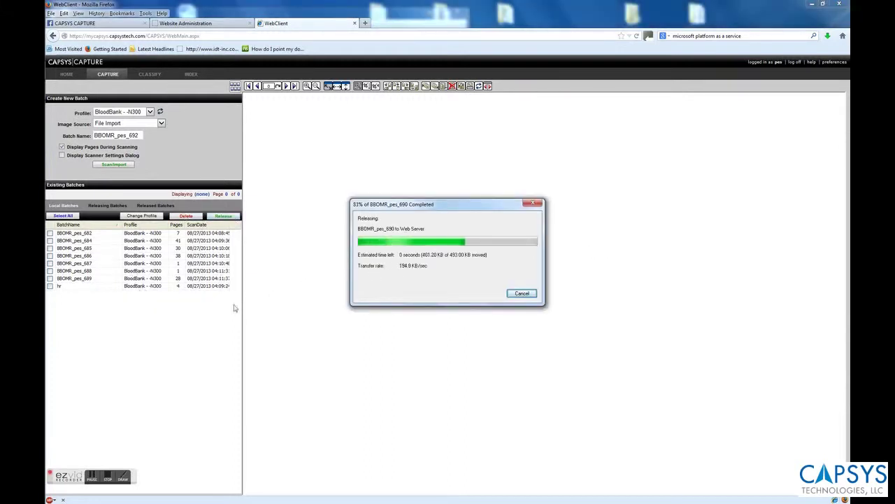
left_click(49, 278)
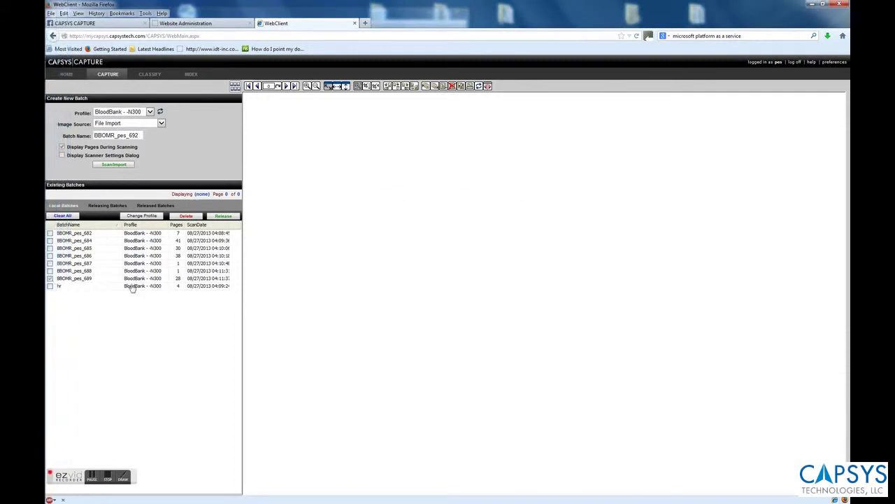
left_click(225, 216)
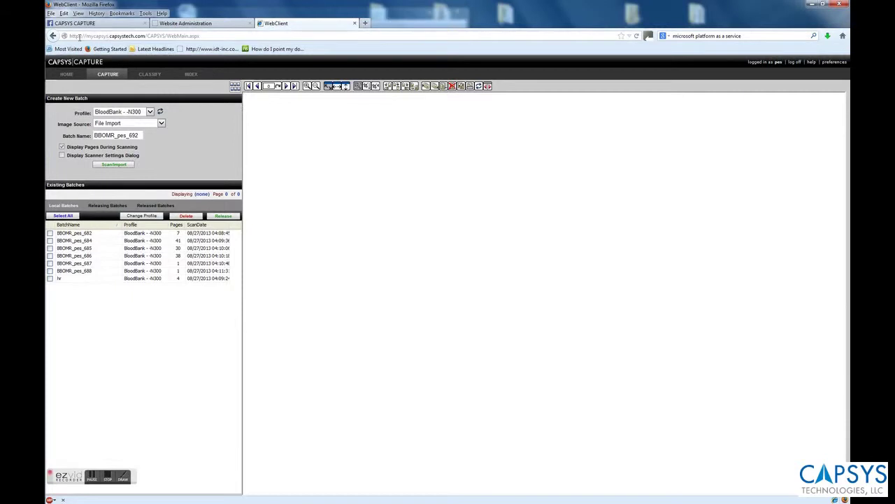
Step: Release the local batches BBOMR_pes_688 and hr to the web server, one at a time
left_click(50, 271)
left_click(226, 219)
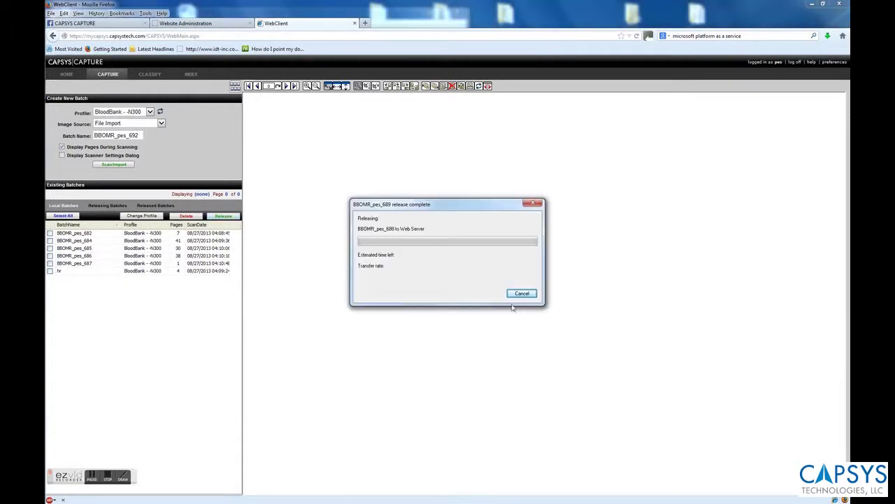
left_click(50, 272)
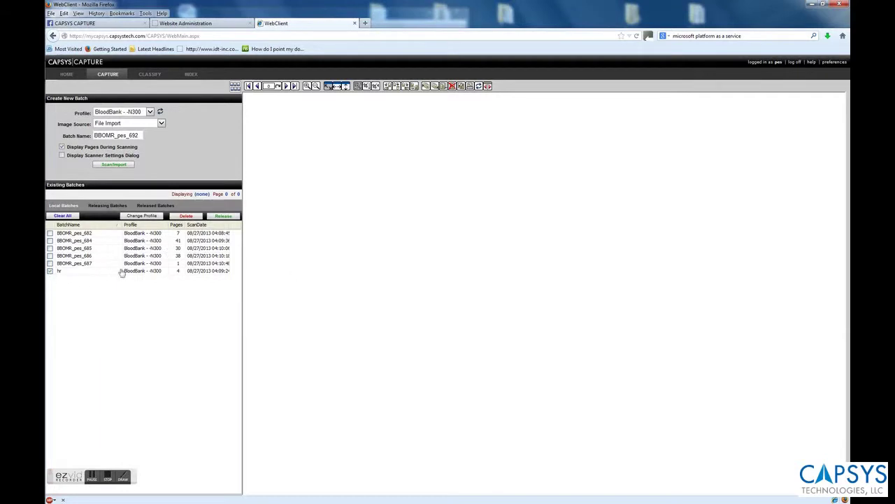
left_click(224, 216)
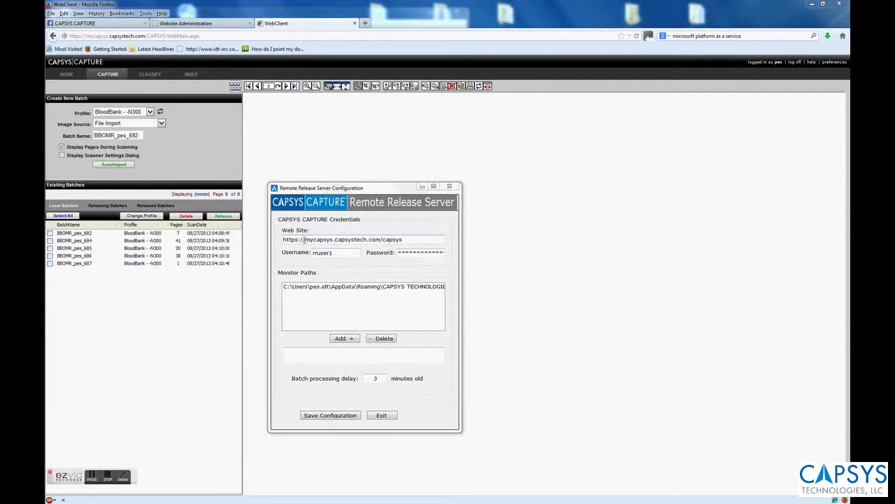
Step: Set the Remote Release Server's batch processing delay to 5 minutes, save the configuration and exit
left_click(285, 239)
left_click(384, 381)
double_click(383, 382)
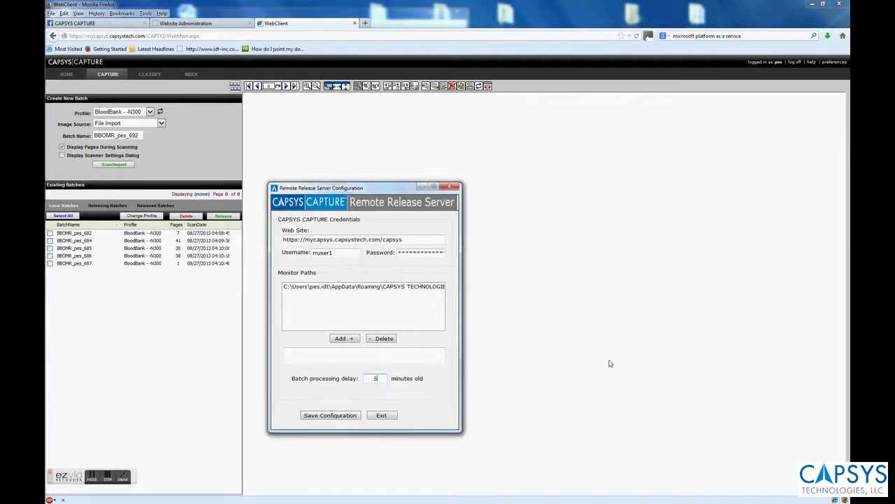
double_click(384, 381)
type("10")
key("BackSpace")
type("5")
left_click(338, 415)
left_click(382, 416)
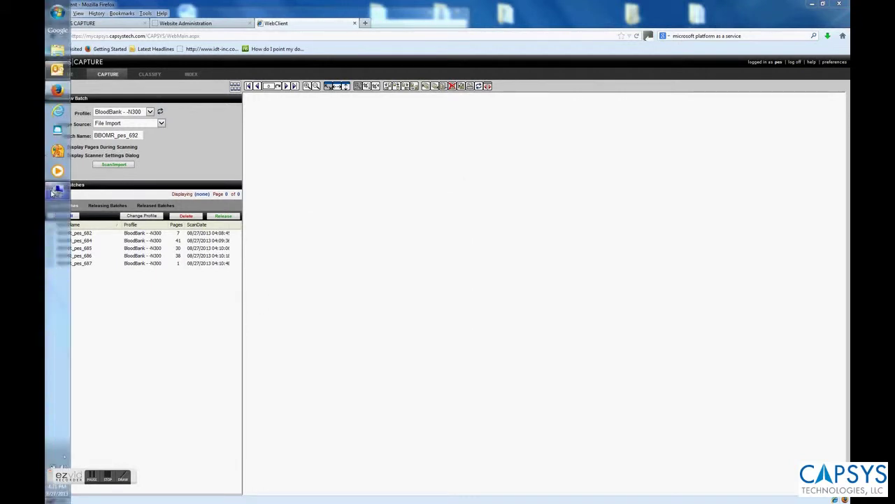
Step: Switch to Computer Management, start the CCRRServer service and minimize the window
left_click(57, 190)
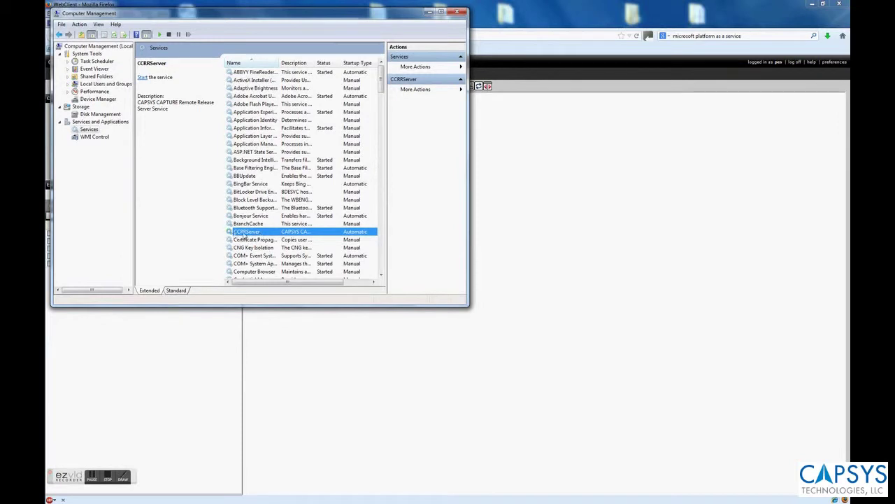
right_click(269, 233)
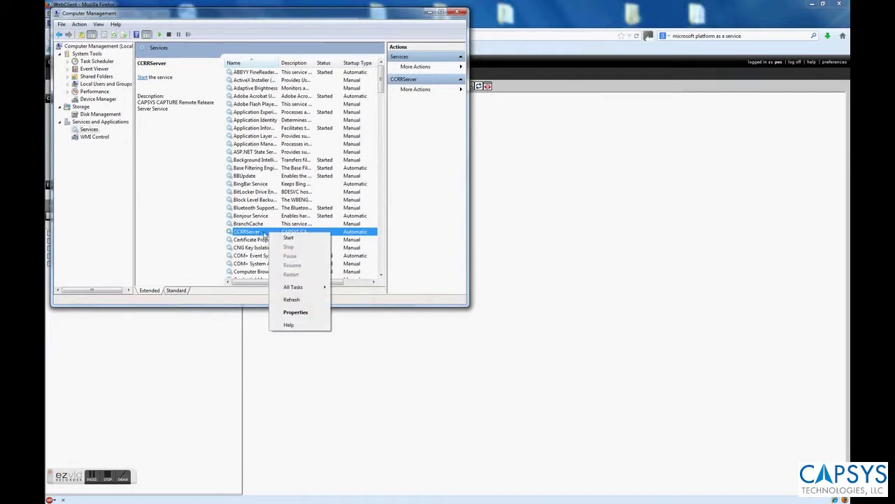
left_click(289, 238)
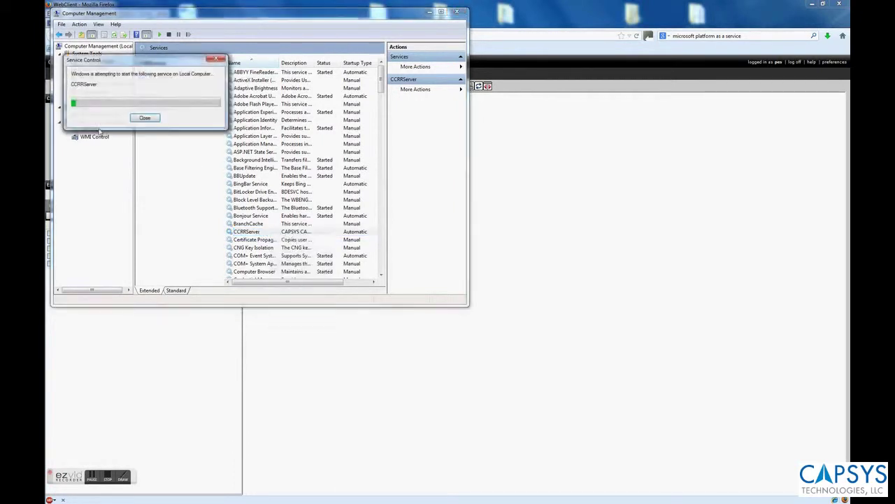
left_click(430, 12)
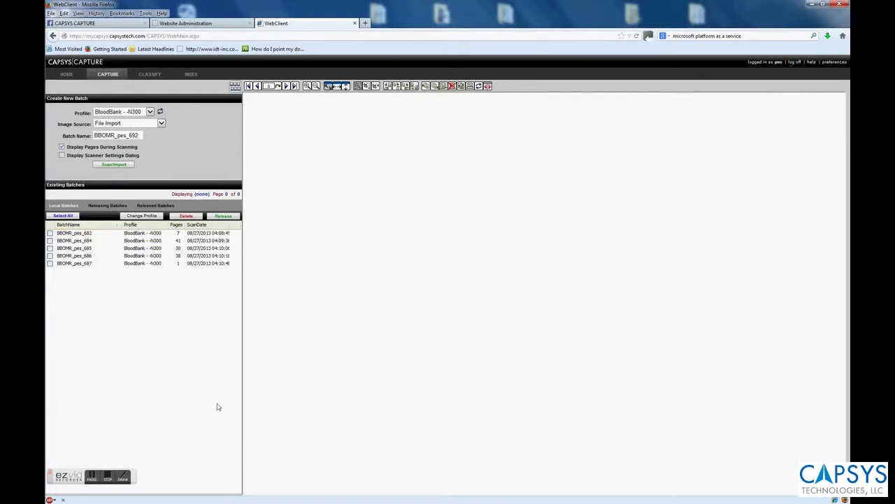
left_click(91, 476)
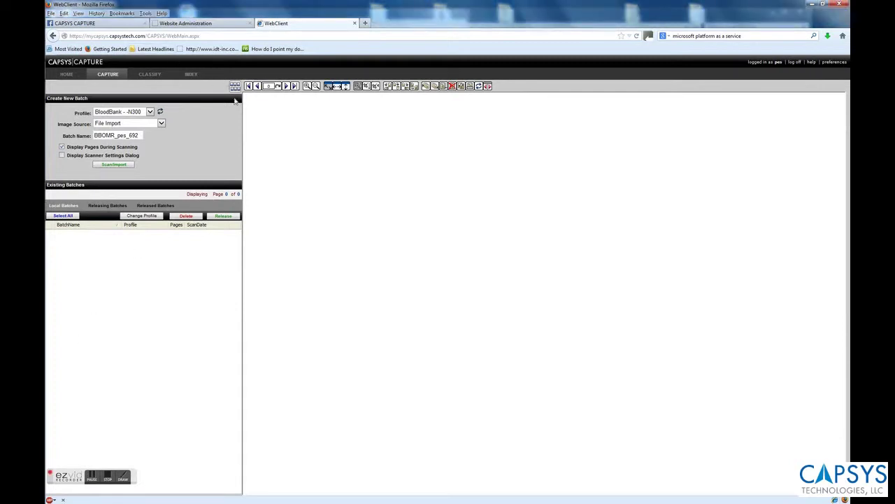
Step: Open the batch BBOMR_jtp_6 from the BB Barcode Review (BloodBank - -N300) queue for indexing
left_click(191, 74)
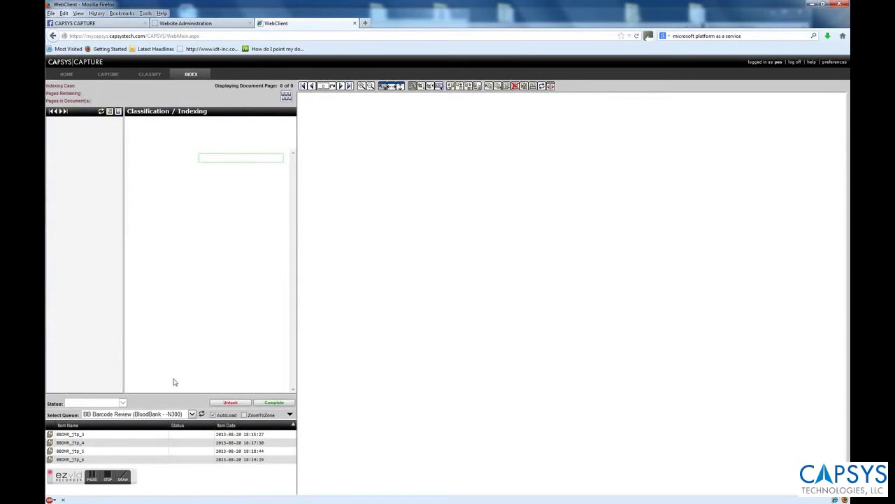
left_click(85, 461)
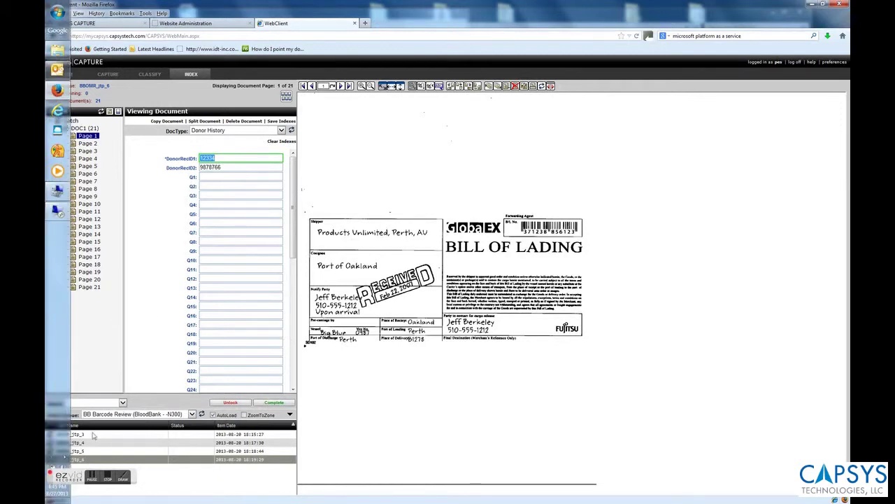
left_click(100, 480)
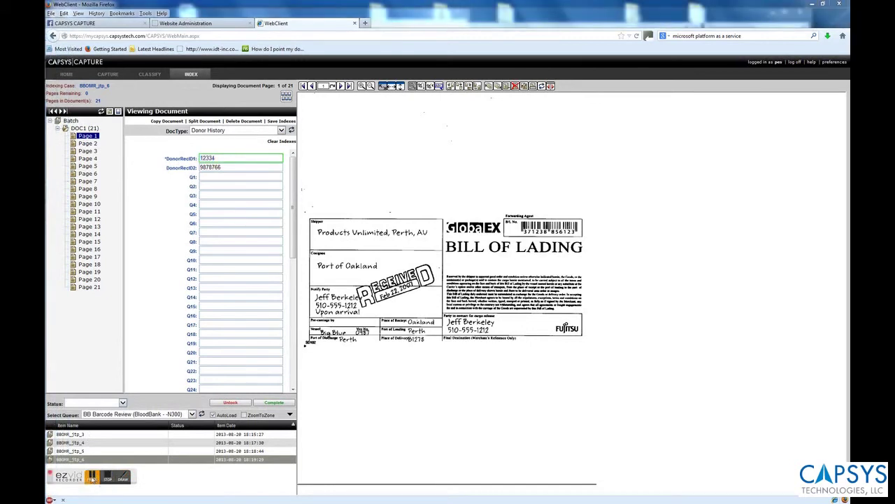